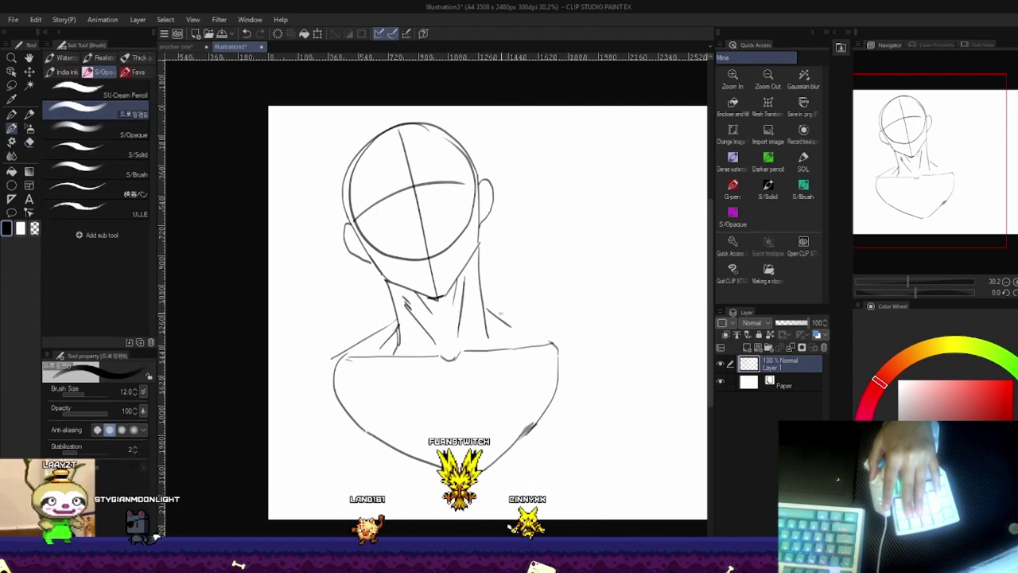
Erase the inner construction circle from the head sketch, leaving the outer skull, jaw and face guidelines.
{"action": "key", "text": "e"}
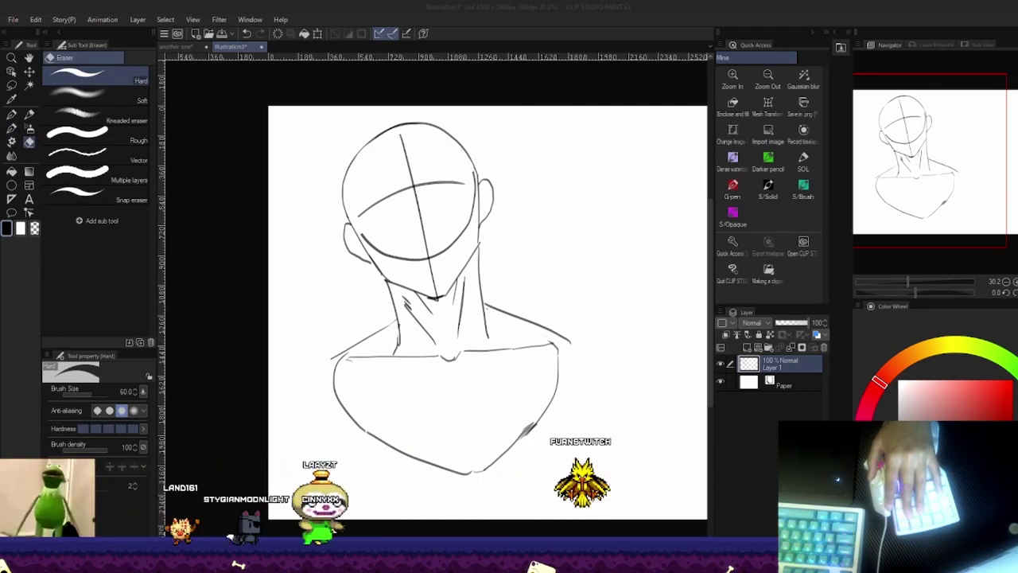
{"action": "key", "text": "space"}
{"action": "mouse_move", "coordinate": [432, 273]}
{"action": "left_mouse_down"}
{"action": "mouse_move", "coordinate": [425, 298]}
{"action": "mouse_move", "coordinate": [438, 254]}
{"action": "left_mouse_up"}
{"action": "scroll", "coordinate": [430, 297], "scroll_direction": "up", "scroll_amount": 4}
{"action": "left_click_drag", "start_coordinate": [377, 133], "coordinate": [412, 206]}
{"action": "key", "text": "e"}
{"action": "left_click_drag", "start_coordinate": [347, 280], "coordinate": [360, 294]}
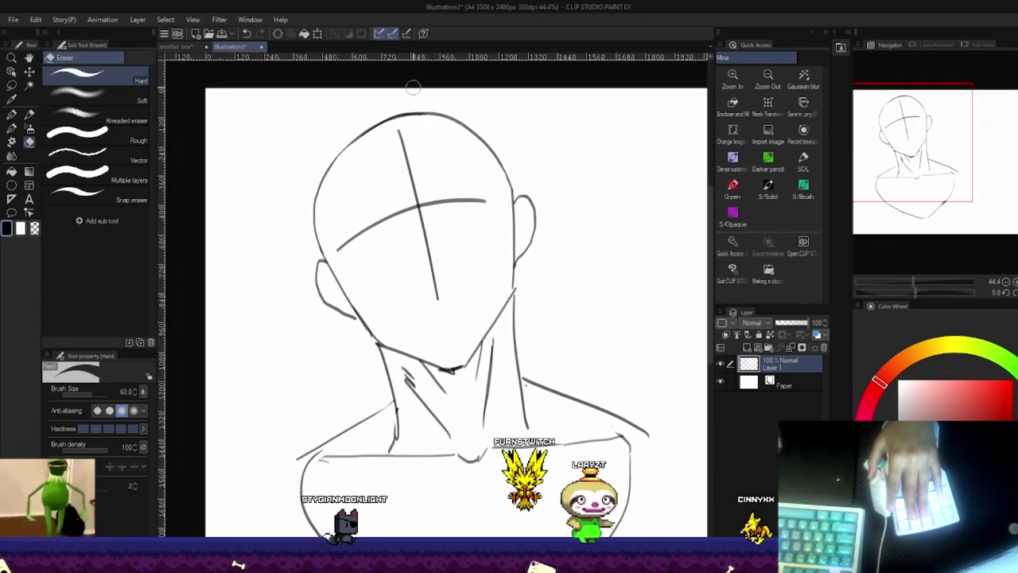
Draw the mouth with an upper and a lower lip line, and sketch the inner folds of both ears.
{"action": "key", "text": "b"}
{"action": "left_click_drag", "start_coordinate": [415, 324], "coordinate": [449, 309]}
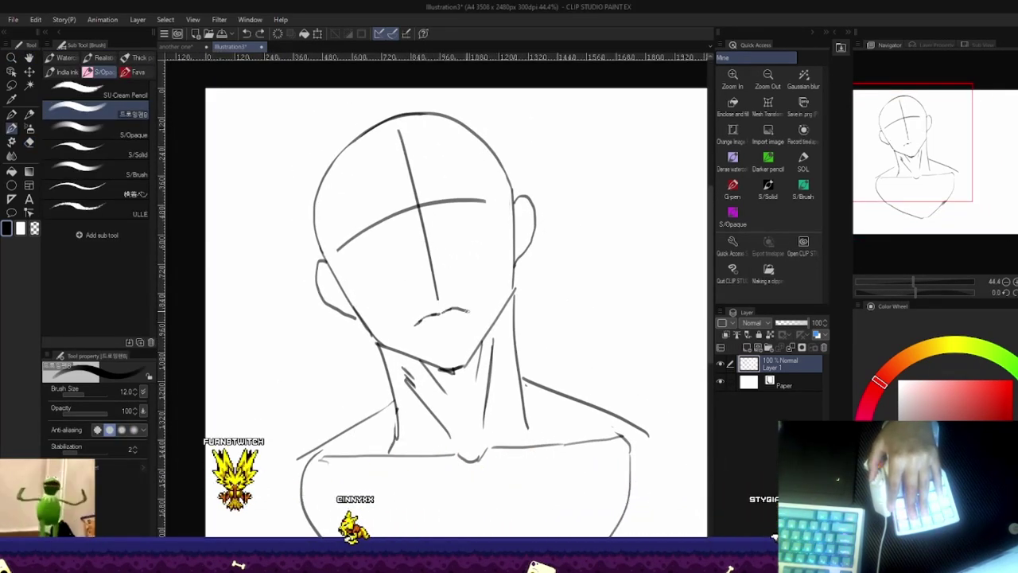
{"action": "key", "text": "e"}
{"action": "key", "text": "b"}
{"action": "left_click_drag", "start_coordinate": [473, 311], "coordinate": [466, 313]}
{"action": "key", "text": "e"}
{"action": "key", "text": "b"}
{"action": "key", "text": "e"}
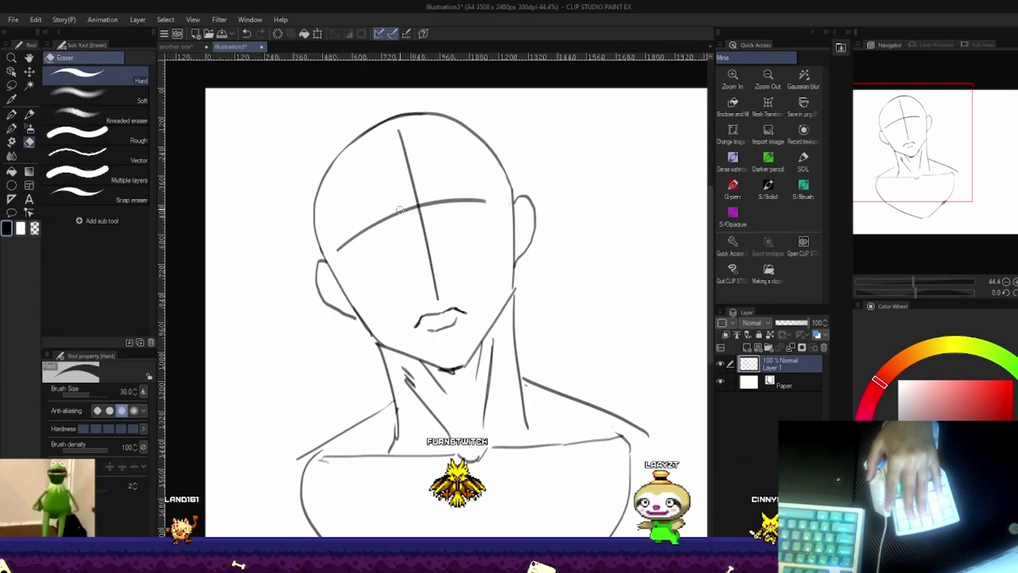
{"action": "key", "text": "b"}
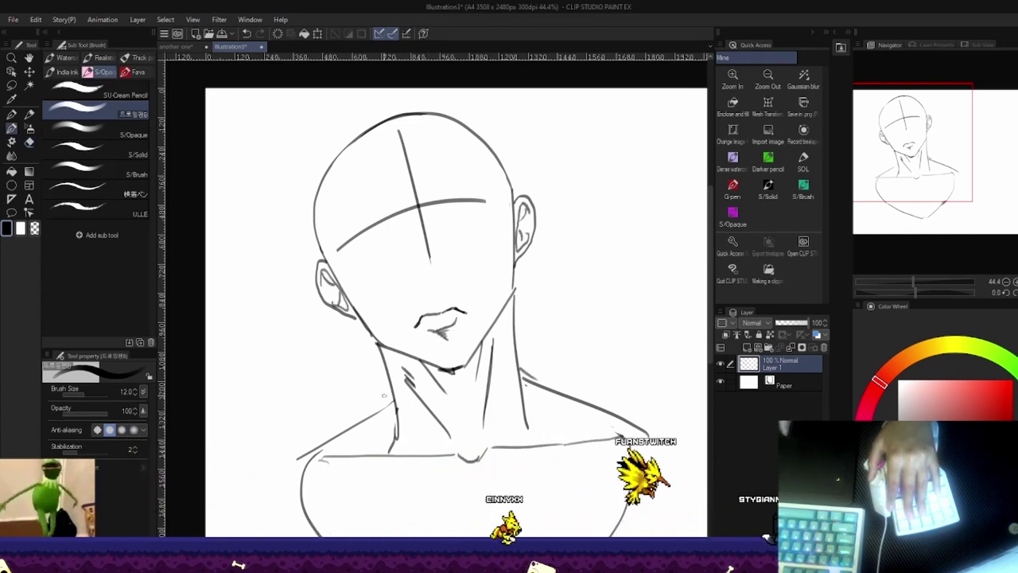
Erase the curved brow guideline and draw a short angled brow stroke beside the centre line.
{"action": "key", "text": "e"}
{"action": "mouse_move", "coordinate": [413, 173]}
{"action": "left_mouse_down"}
{"action": "mouse_move", "coordinate": [459, 244]}
{"action": "mouse_move", "coordinate": [374, 245]}
{"action": "mouse_move", "coordinate": [395, 167]}
{"action": "left_mouse_up"}
{"action": "key", "text": "b"}
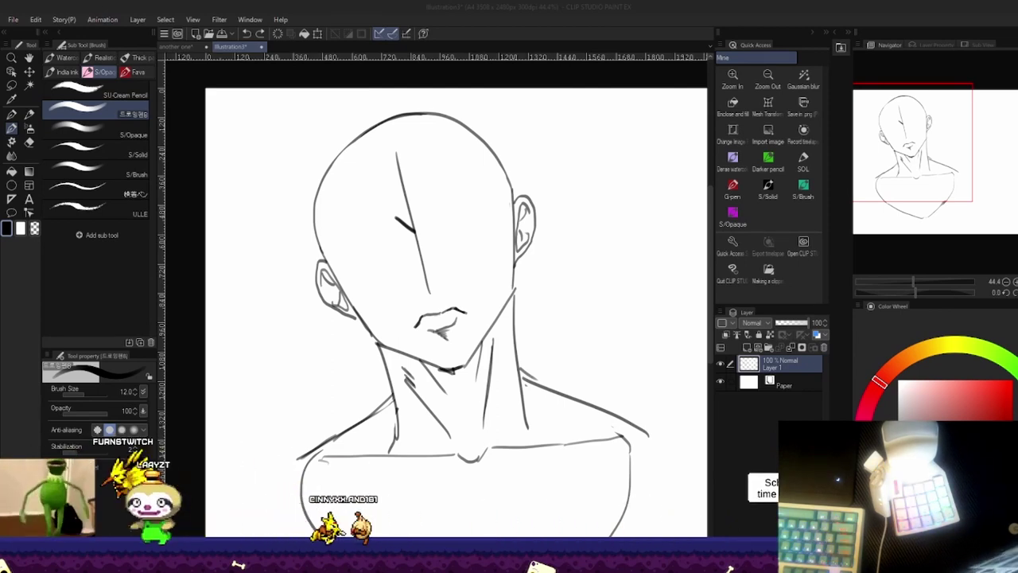
Restore the undone nostril marks, and erase them together with the lower part of the face's centre line.
{"action": "left_click", "coordinate": [779, 413]}
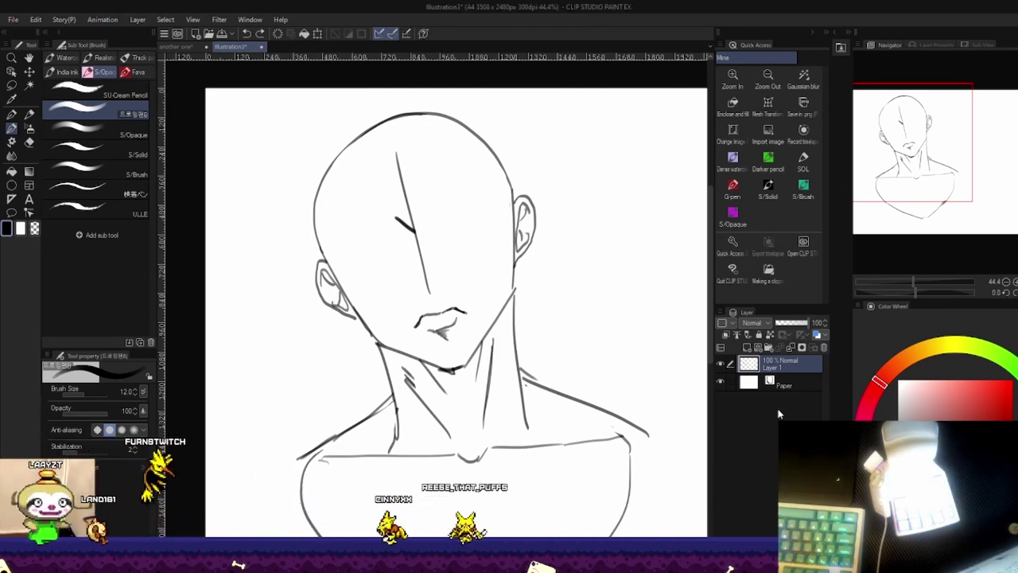
{"action": "key", "text": "ctrl+y"}
{"action": "key", "text": "ctrl+y"}
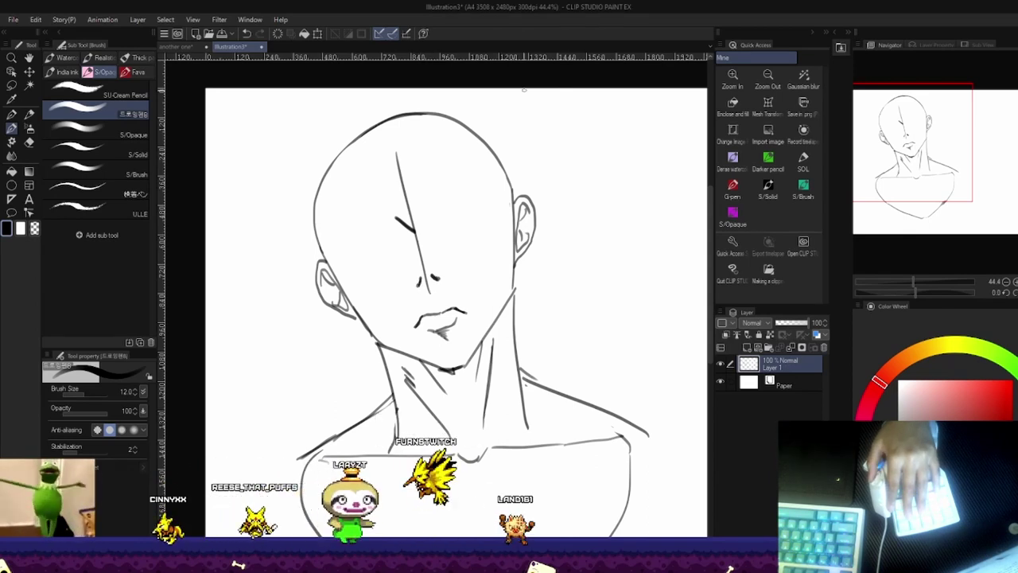
{"action": "key", "text": "e"}
{"action": "left_click_drag", "start_coordinate": [420, 228], "coordinate": [429, 280]}
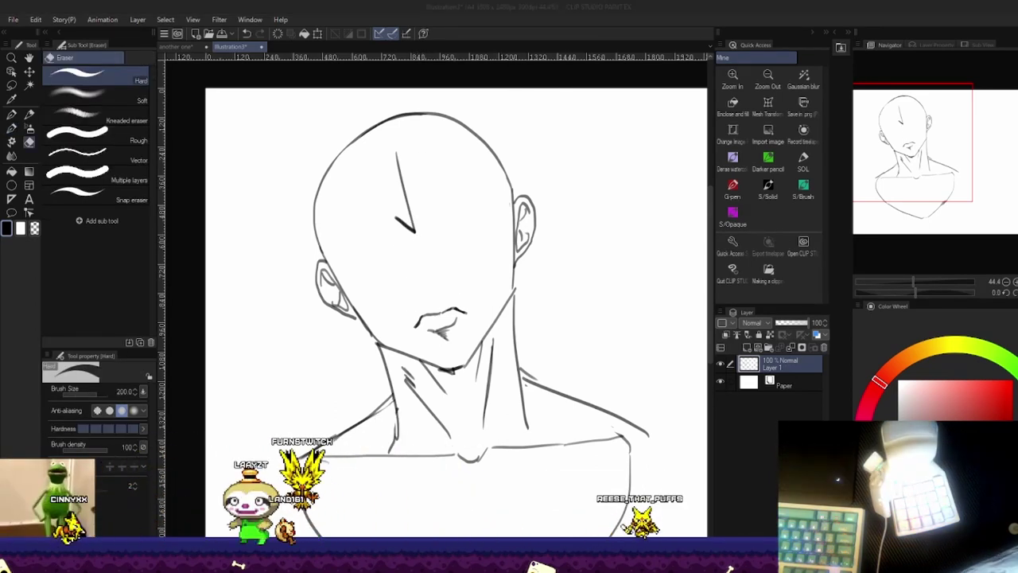
{"action": "left_click", "coordinate": [178, 203]}
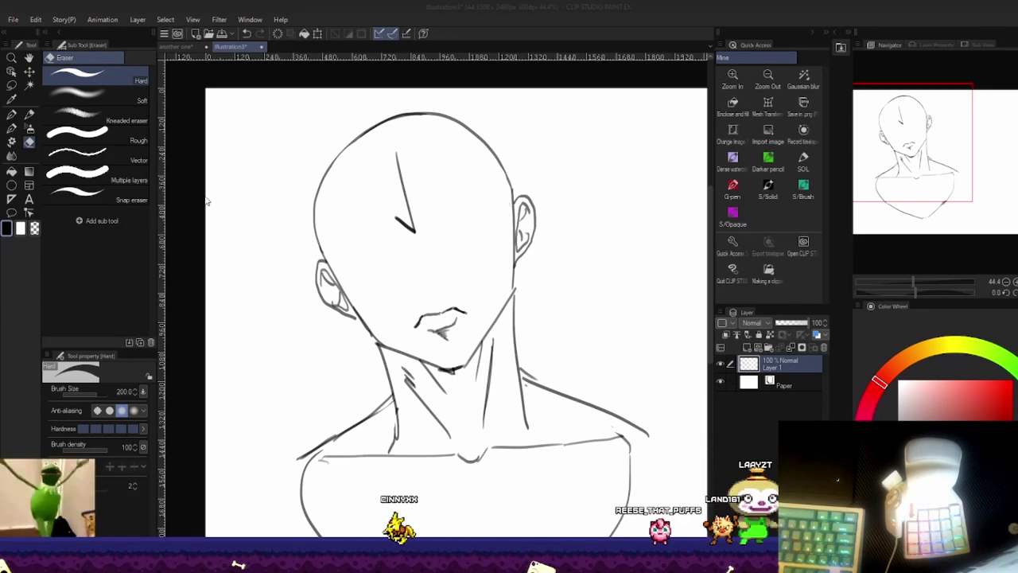
{"action": "left_click", "coordinate": [625, 23]}
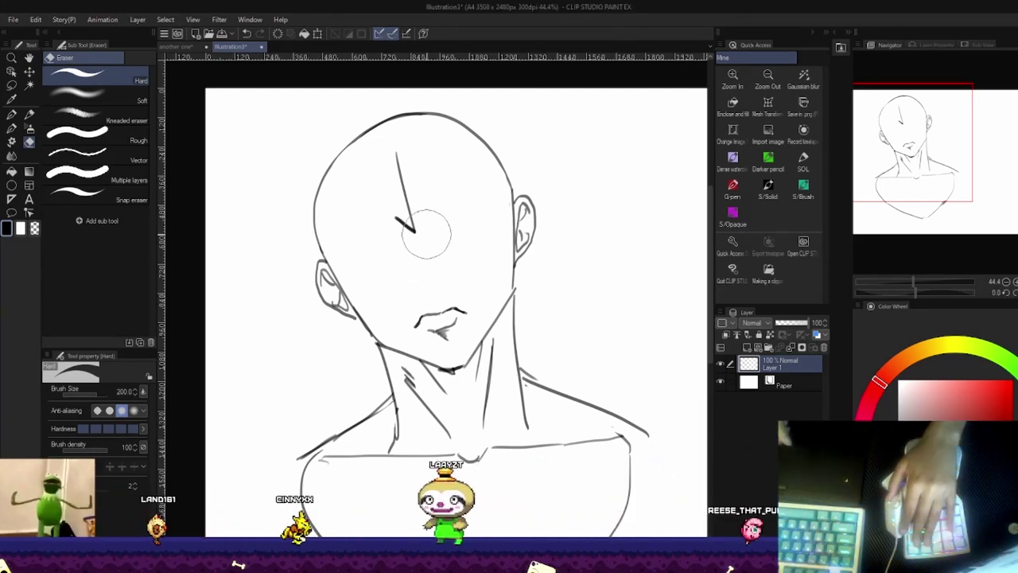
Draw two small nostril marks just above the mouth.
{"action": "key", "text": "b"}
{"action": "left_click_drag", "start_coordinate": [418, 280], "coordinate": [426, 287]}
{"action": "left_click_drag", "start_coordinate": [433, 282], "coordinate": [436, 284]}
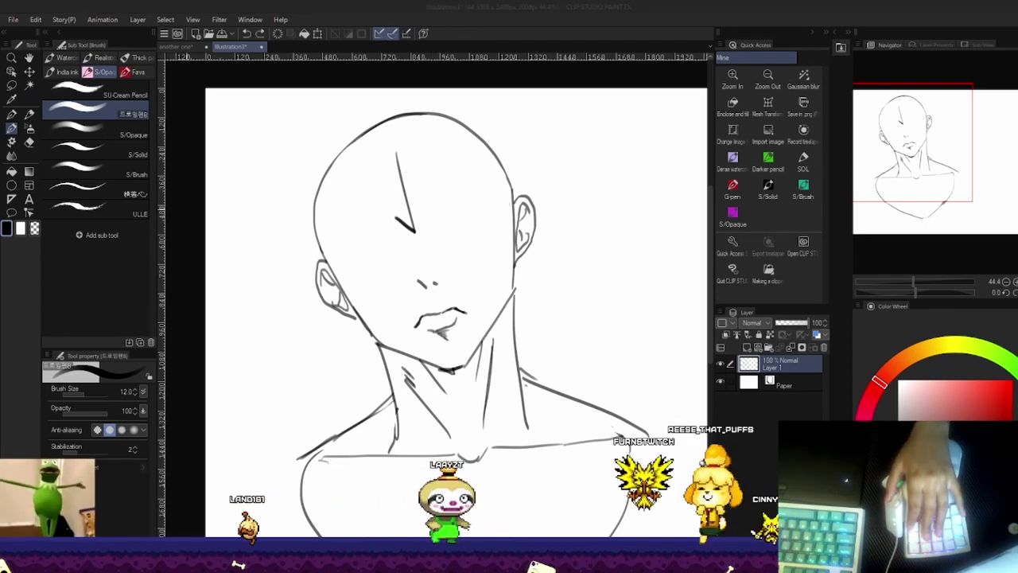
Lasso the mouth, transform it slightly upward toward the nose, and deselect it.
{"action": "key", "text": "m"}
{"action": "left_click_drag", "start_coordinate": [454, 276], "coordinate": [463, 280]}
{"action": "key", "text": "ctrl+t"}
{"action": "left_click_drag", "start_coordinate": [443, 318], "coordinate": [441, 311]}
{"action": "key", "text": "Return"}
{"action": "key", "text": "ctrl+d"}
Erase the rest of the centre line and redraw the left inner brow and nose-bridge stroke.
{"action": "key", "text": "e"}
{"action": "mouse_move", "coordinate": [397, 153]}
{"action": "left_mouse_down"}
{"action": "mouse_move", "coordinate": [419, 212]}
{"action": "mouse_move", "coordinate": [405, 241]}
{"action": "left_mouse_up"}
{"action": "key", "text": "b"}
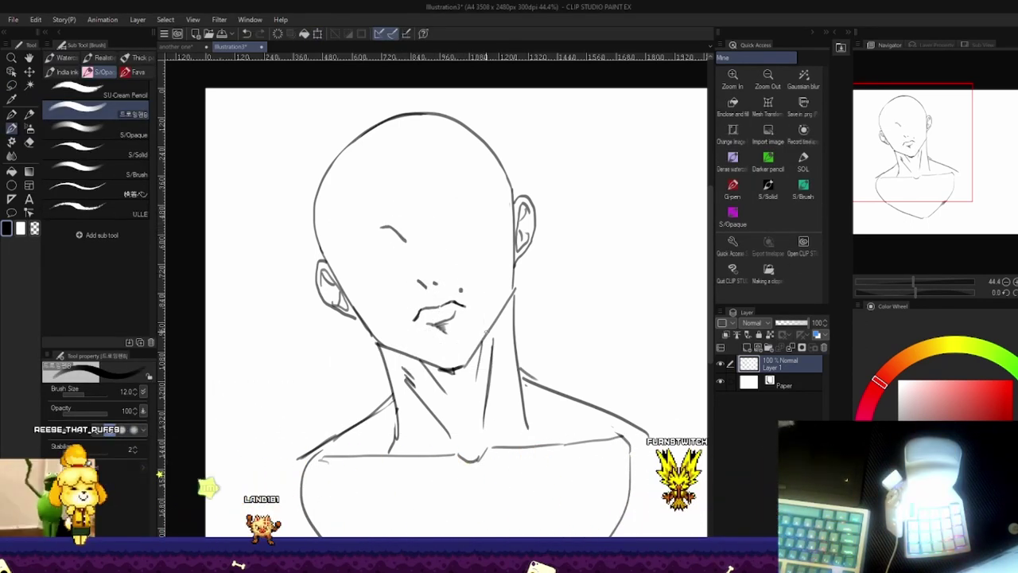
{"action": "key", "text": "h"}
{"action": "key", "text": "h"}
{"action": "key", "text": "h"}
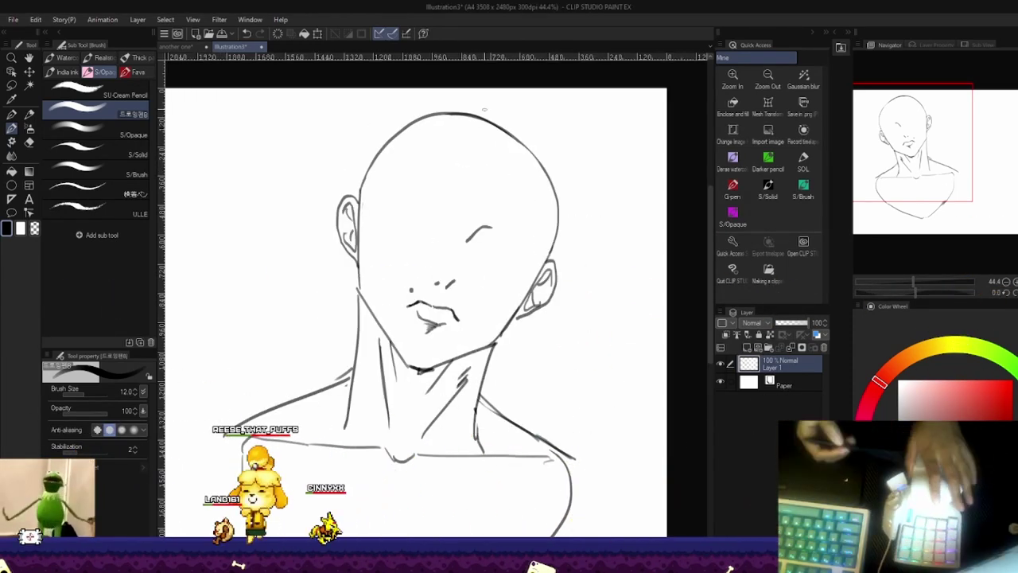
{"action": "key", "text": "p"}
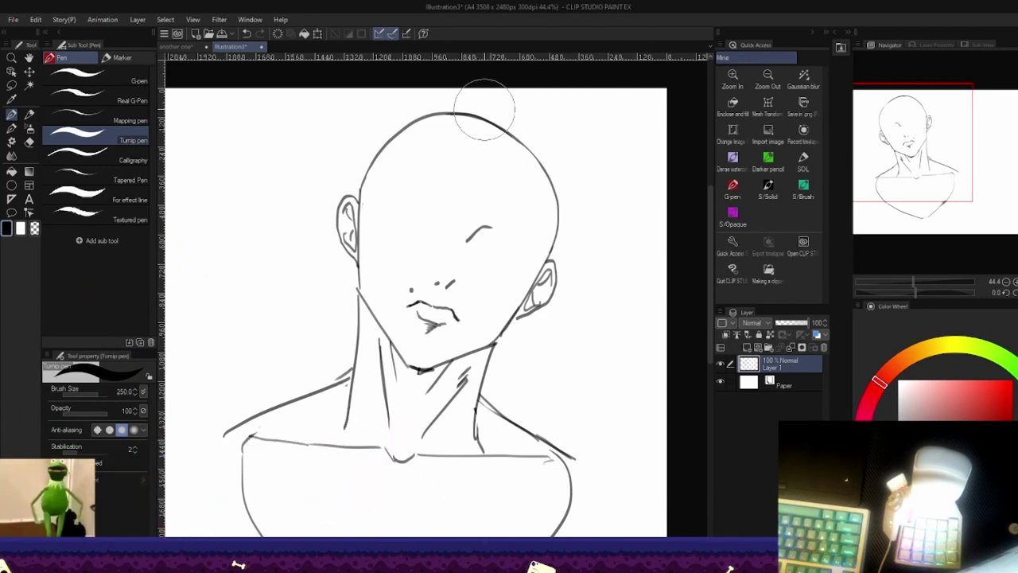
{"action": "key", "text": "h"}
Sketch the outlines of both eyebrows, comparing the face in mirrored and normal view.
{"action": "key", "text": "b"}
{"action": "left_click_drag", "start_coordinate": [436, 212], "coordinate": [482, 206]}
{"action": "key", "text": "h"}
{"action": "mouse_move", "coordinate": [486, 242]}
{"action": "left_mouse_down"}
{"action": "mouse_move", "coordinate": [518, 250]}
{"action": "mouse_move", "coordinate": [436, 199]}
{"action": "mouse_move", "coordinate": [481, 218]}
{"action": "left_mouse_up"}
{"action": "key", "text": "h"}
{"action": "key", "text": "h"}
{"action": "key", "text": "ctrl+z"}
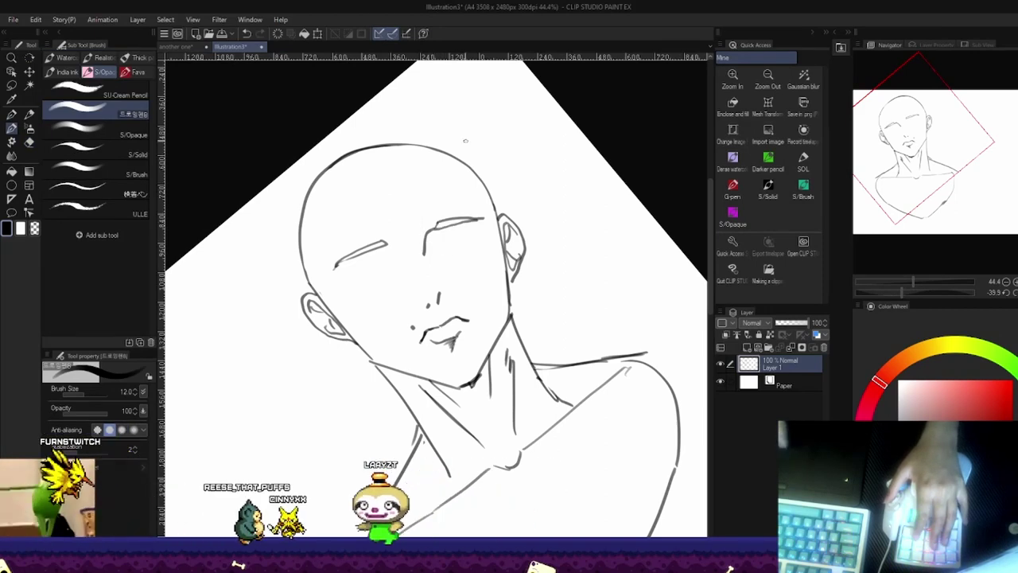
{"action": "key", "text": "h"}
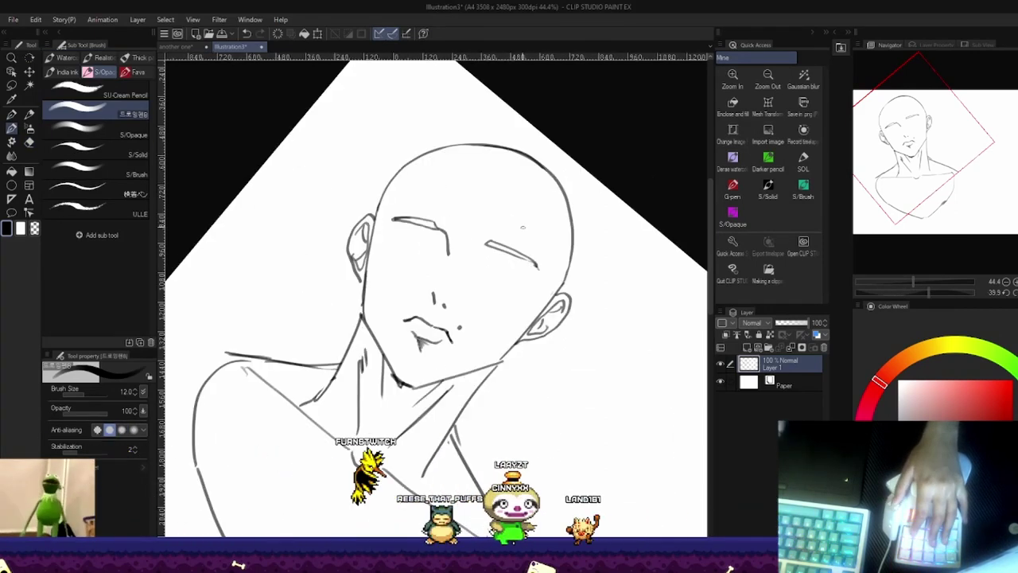
Reset the canvas rotation and erase the outer part of the left eyebrow, keeping the inner bridge stroke.
{"action": "key", "text": "m"}
{"action": "key", "text": "h"}
{"action": "key", "text": "ctrl+@"}
{"action": "left_click_drag", "start_coordinate": [191, 248], "coordinate": [310, 239]}
{"action": "key", "text": "e"}
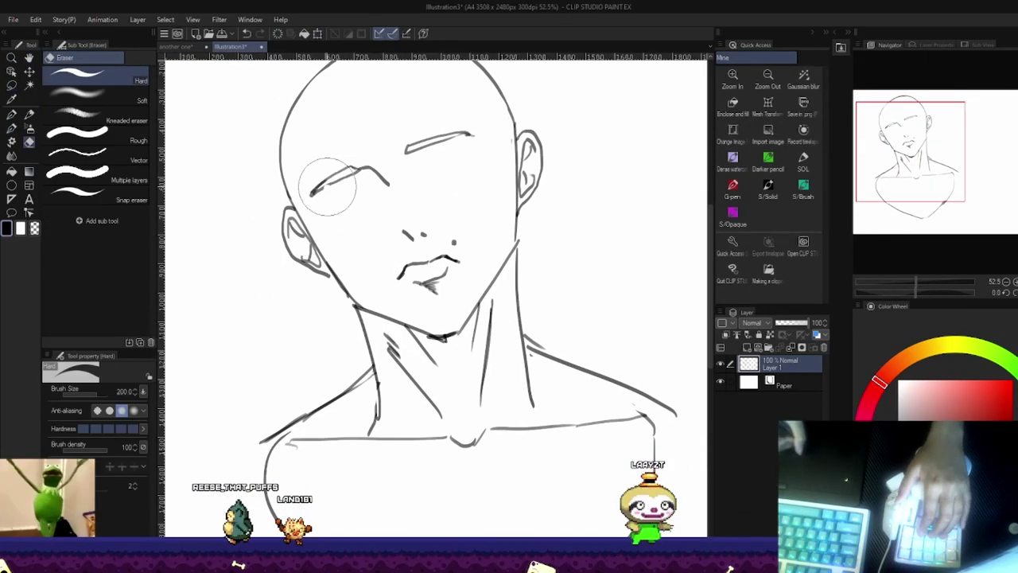
{"action": "left_click_drag", "start_coordinate": [330, 186], "coordinate": [337, 179]}
Lasso the right eyebrow, merge the empty new layer down, and shift the eyebrow slightly outward and up.
{"action": "key", "text": "ctrl+shift+n"}
{"action": "key", "text": "b"}
{"action": "key", "text": "m"}
{"action": "left_click_drag", "start_coordinate": [462, 120], "coordinate": [480, 122]}
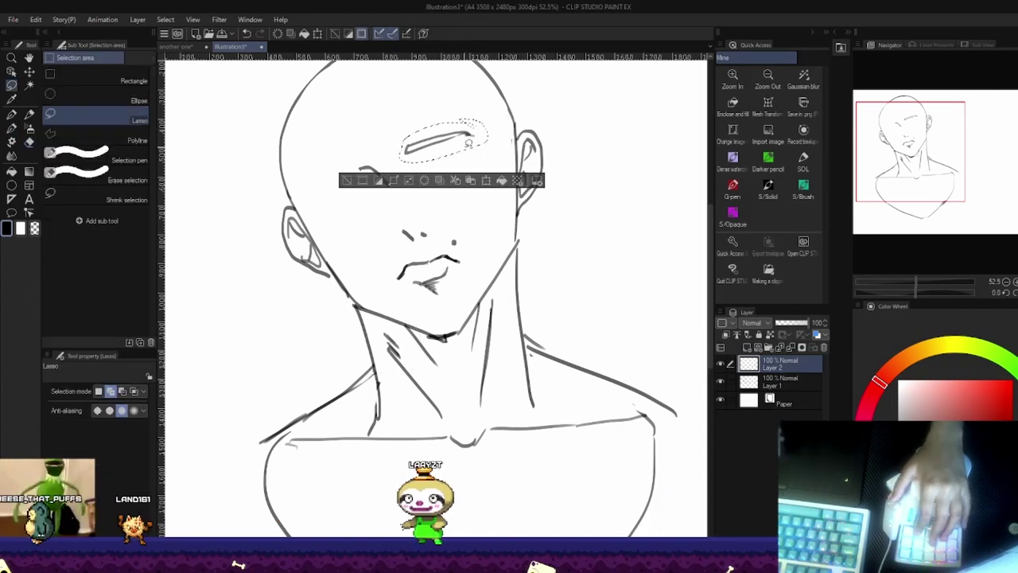
{"action": "key", "text": "ctrl+e"}
{"action": "left_click", "coordinate": [482, 181]}
{"action": "left_click_drag", "start_coordinate": [453, 166], "coordinate": [459, 162]}
{"action": "key", "text": "Return"}
{"action": "key", "text": "ctrl+d"}
{"action": "key", "text": "b"}
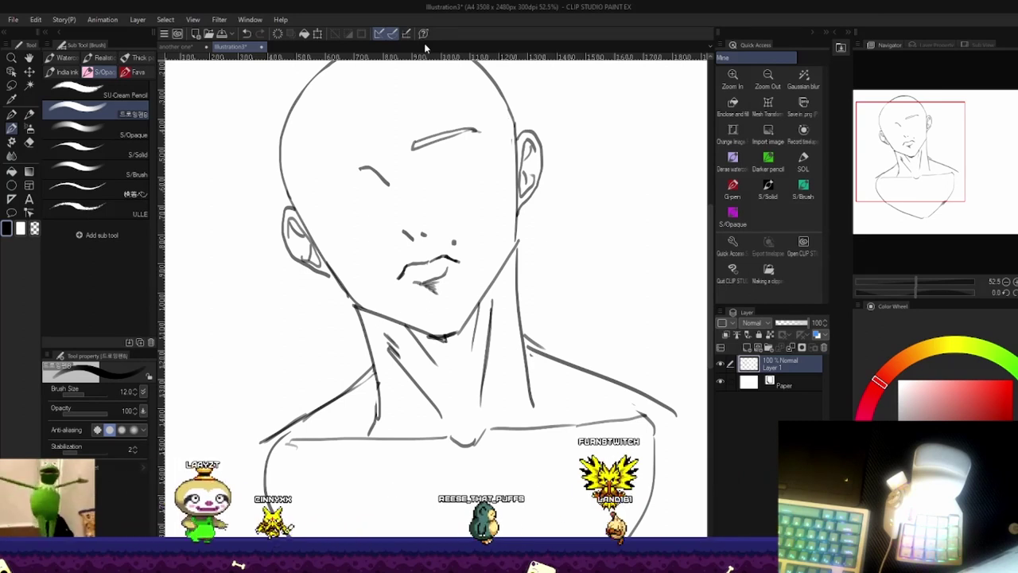
Draw the right eye beneath its eyebrow with dark lash lines and a shaded iris, adjusting it with a lasso transform.
{"action": "left_click_drag", "start_coordinate": [421, 177], "coordinate": [483, 157]}
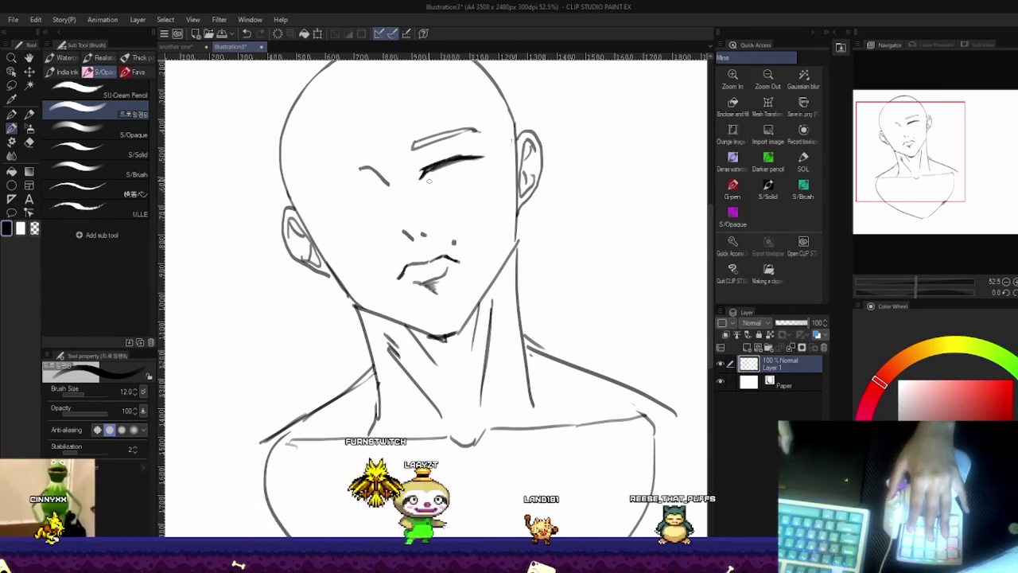
{"action": "left_click_drag", "start_coordinate": [430, 181], "coordinate": [476, 165]}
{"action": "key", "text": "m"}
{"action": "key", "text": "ctrl+t"}
{"action": "left_click_drag", "start_coordinate": [415, 159], "coordinate": [455, 162]}
{"action": "key", "text": "Return"}
{"action": "key", "text": "ctrl+d"}
{"action": "key", "text": "b"}
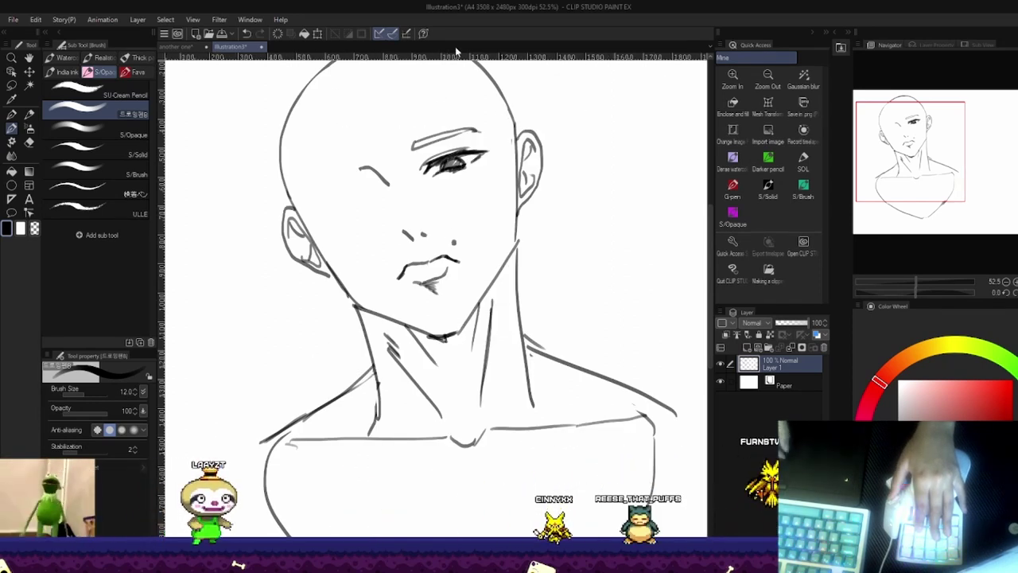
Copy the drawn eye onto a new layer and transform the copy into place as the left eye.
{"action": "key", "text": "h"}
{"action": "mouse_move", "coordinate": [411, 170]}
{"action": "left_mouse_down"}
{"action": "mouse_move", "coordinate": [361, 169]}
{"action": "mouse_move", "coordinate": [389, 167]}
{"action": "left_mouse_up"}
{"action": "left_click_drag", "start_coordinate": [438, 125], "coordinate": [420, 166]}
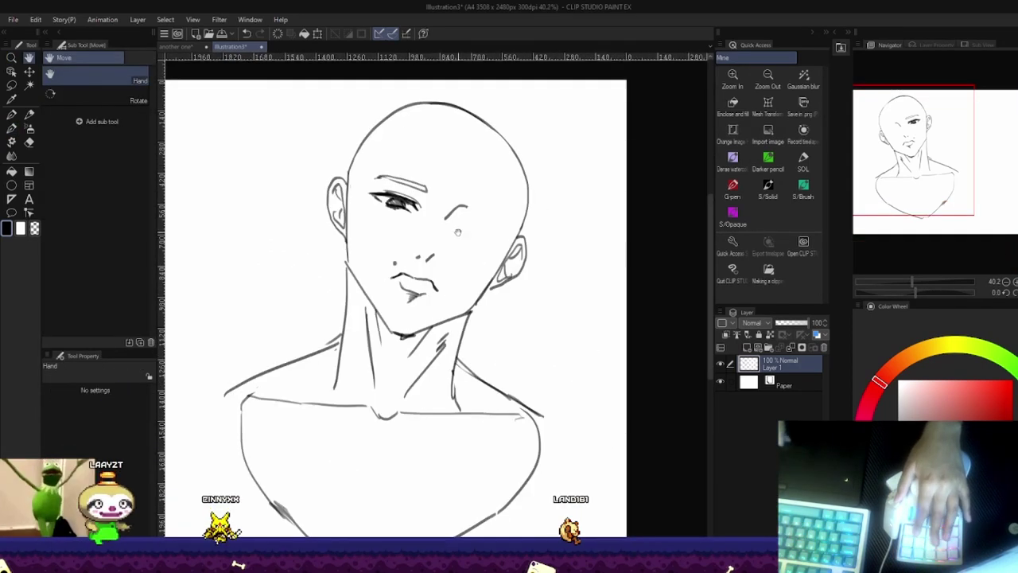
{"action": "left_click_drag", "start_coordinate": [446, 199], "coordinate": [375, 230]}
{"action": "key", "text": "e"}
{"action": "key", "text": "b"}
{"action": "key", "text": "h"}
{"action": "left_click_drag", "start_coordinate": [414, 105], "coordinate": [439, 152]}
{"action": "key", "text": "m"}
{"action": "mouse_move", "coordinate": [439, 209]}
{"action": "left_mouse_down"}
{"action": "mouse_move", "coordinate": [412, 217]}
{"action": "mouse_move", "coordinate": [412, 241]}
{"action": "mouse_move", "coordinate": [426, 243]}
{"action": "mouse_move", "coordinate": [403, 231]}
{"action": "left_mouse_up"}
{"action": "key", "text": "ctrl+c"}
{"action": "key", "text": "ctrl+v"}
{"action": "key", "text": "ctrl+t"}
{"action": "key", "text": "h"}
{"action": "key", "text": "h"}
{"action": "key", "text": "Return"}
{"action": "key", "text": "ctrl+d"}
Clean up around the copied eye and draw the nose-bridge line and left eyebrow line above it.
{"action": "key", "text": "e"}
{"action": "left_click_drag", "start_coordinate": [410, 323], "coordinate": [430, 413]}
{"action": "scroll", "coordinate": [430, 412], "scroll_direction": "up", "scroll_amount": 2}
{"action": "key", "text": "b"}
{"action": "left_click_drag", "start_coordinate": [424, 236], "coordinate": [455, 269]}
{"action": "left_click_drag", "start_coordinate": [424, 237], "coordinate": [456, 271]}
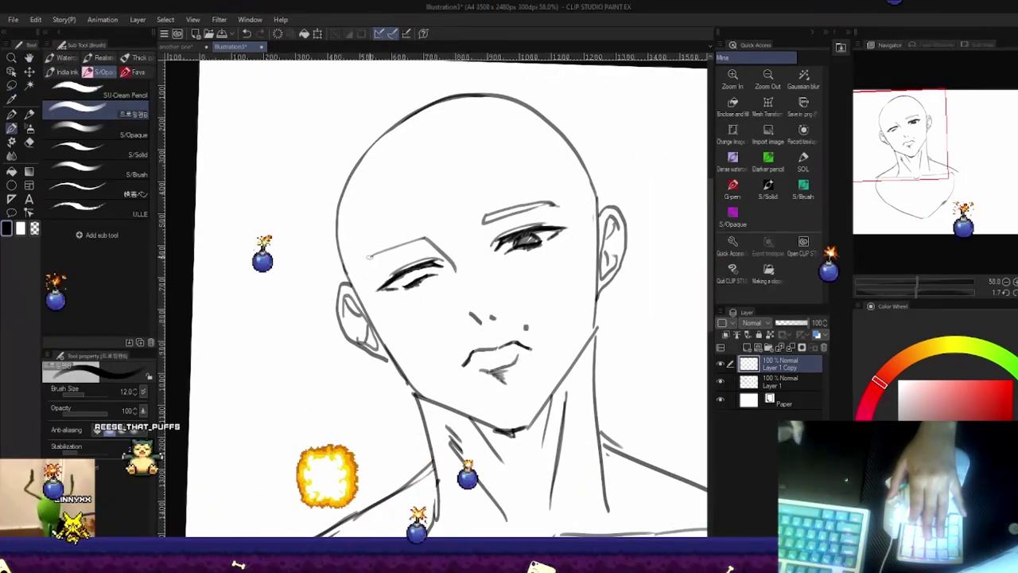
{"action": "left_click_drag", "start_coordinate": [424, 238], "coordinate": [376, 260]}
Shade the eyebrows and darken the irises of both eyes.
{"action": "left_click_drag", "start_coordinate": [487, 220], "coordinate": [551, 206]}
{"action": "mouse_move", "coordinate": [404, 275]}
{"action": "left_mouse_down"}
{"action": "mouse_move", "coordinate": [408, 286]}
{"action": "mouse_move", "coordinate": [419, 275]}
{"action": "mouse_move", "coordinate": [415, 281]}
{"action": "left_mouse_up"}
{"action": "mouse_move", "coordinate": [517, 237]}
{"action": "left_mouse_down"}
{"action": "mouse_move", "coordinate": [445, 230]}
{"action": "mouse_move", "coordinate": [519, 223]}
{"action": "left_mouse_up"}
Erase the skull outline above the ears, and leave the face on a single sketch layer.
{"action": "left_click_drag", "start_coordinate": [485, 185], "coordinate": [435, 184]}
{"action": "key", "text": "e"}
{"action": "left_click", "coordinate": [824, 347]}
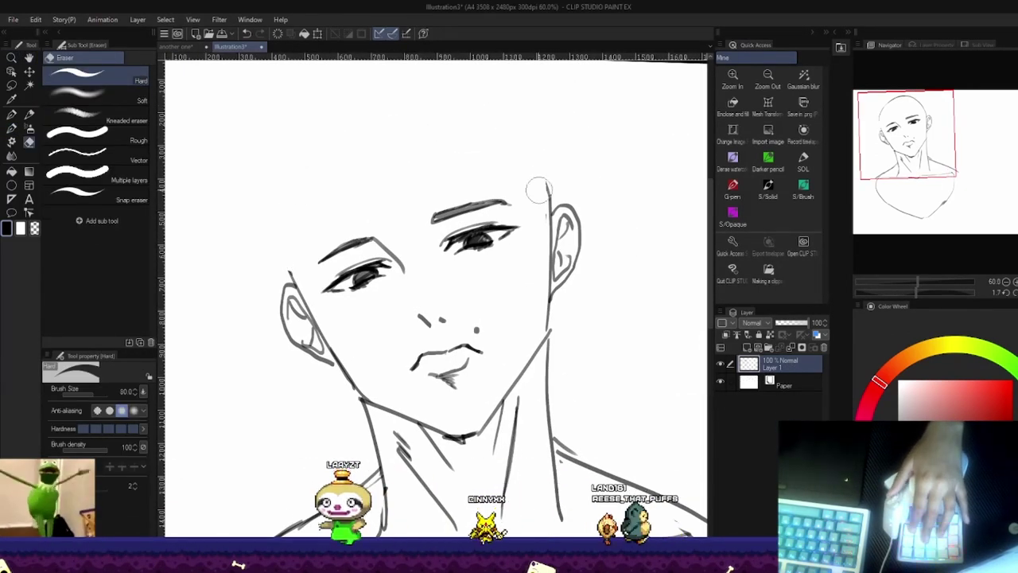
{"action": "left_click_drag", "start_coordinate": [540, 190], "coordinate": [547, 199]}
Draw pointed bang strands across the forehead, from above the left eye to the right temple.
{"action": "key", "text": "b"}
{"action": "left_click_drag", "start_coordinate": [390, 131], "coordinate": [382, 261]}
{"action": "left_click_drag", "start_coordinate": [459, 216], "coordinate": [403, 226]}
{"action": "key", "text": "ctrl+z"}
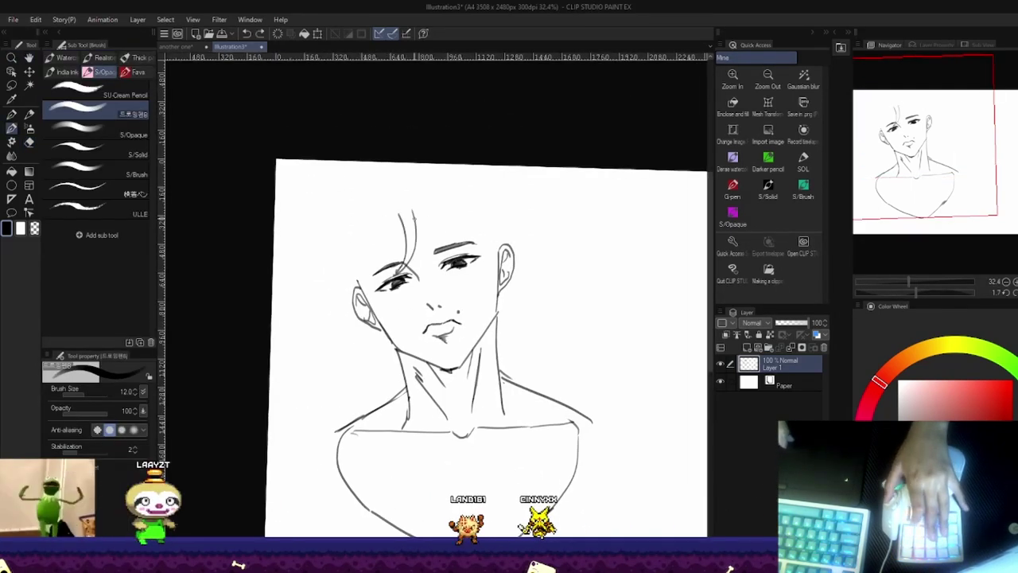
{"action": "key", "text": "e"}
{"action": "key", "text": "b"}
{"action": "left_click_drag", "start_coordinate": [414, 199], "coordinate": [417, 255]}
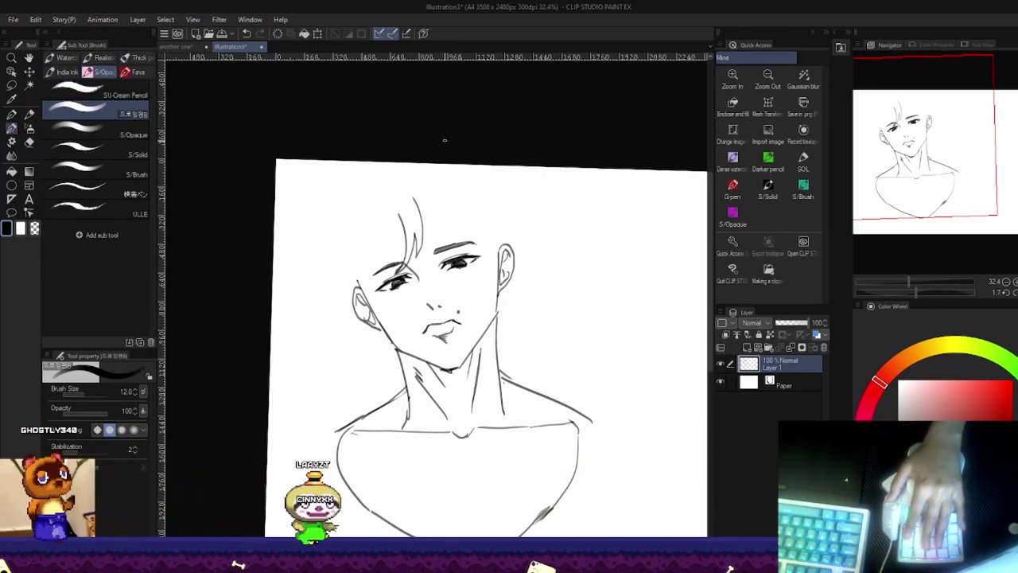
{"action": "left_click_drag", "start_coordinate": [427, 191], "coordinate": [457, 244]}
{"action": "left_click_drag", "start_coordinate": [447, 190], "coordinate": [482, 257]}
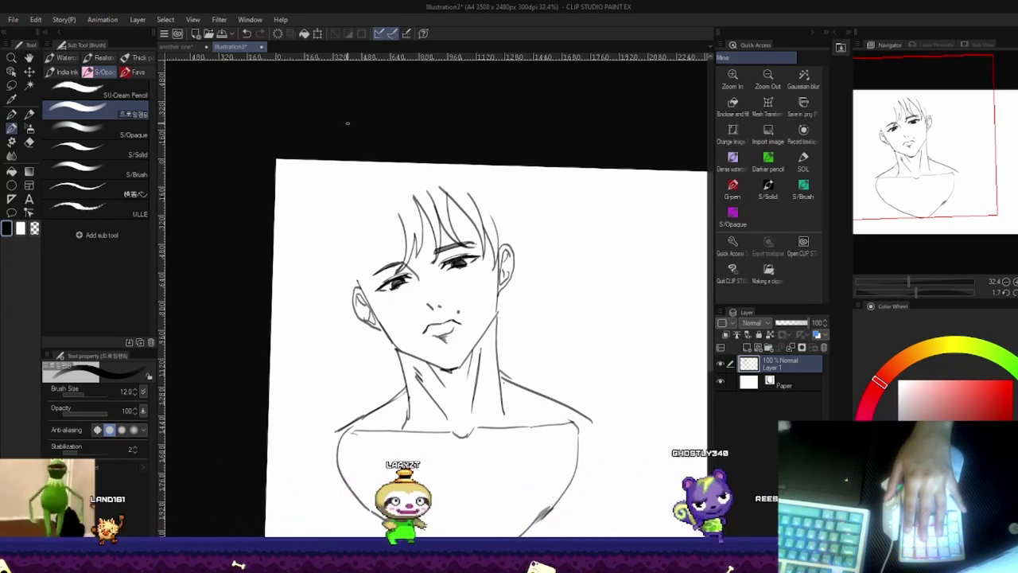
Draw the bangs and side strands at the left temple, and erase the left ear where the hair covers it.
{"action": "left_click_drag", "start_coordinate": [400, 214], "coordinate": [397, 264]}
{"action": "left_click_drag", "start_coordinate": [383, 215], "coordinate": [368, 298]}
{"action": "key", "text": "ctrl+z"}
{"action": "mouse_move", "coordinate": [361, 237]}
{"action": "left_mouse_down"}
{"action": "mouse_move", "coordinate": [366, 277]}
{"action": "mouse_move", "coordinate": [391, 322]}
{"action": "left_mouse_up"}
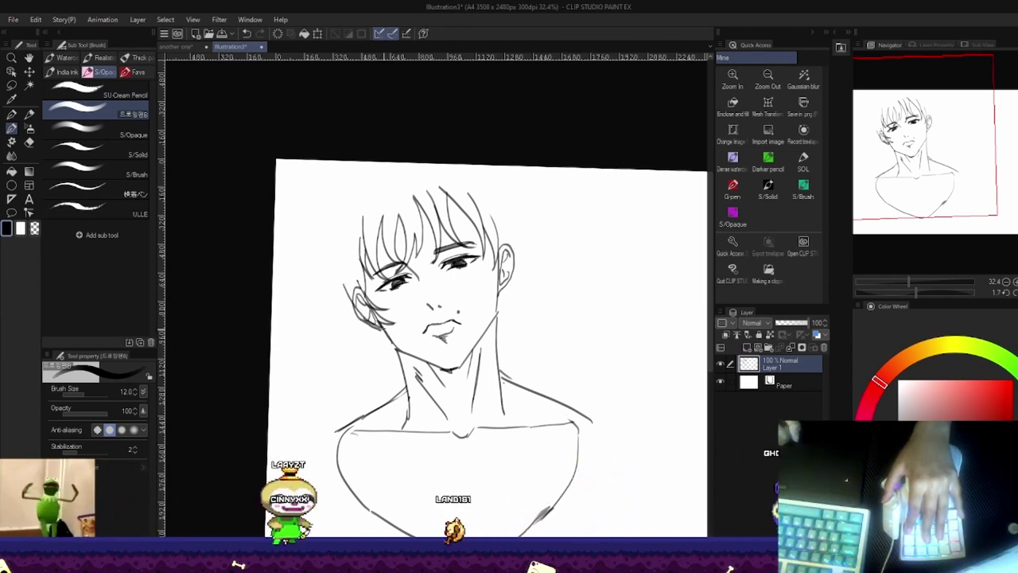
{"action": "key", "text": "e"}
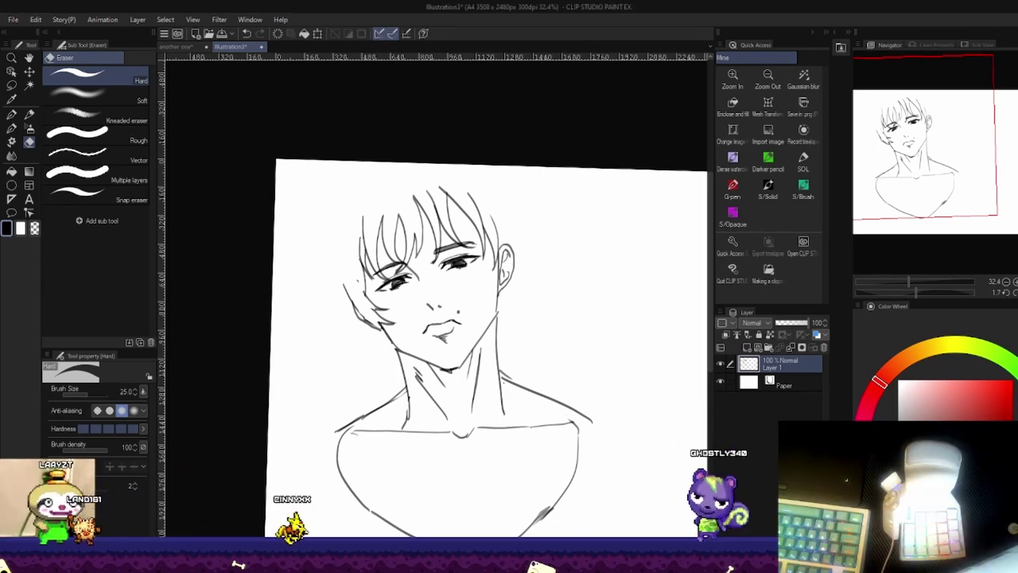
{"action": "key", "text": "b"}
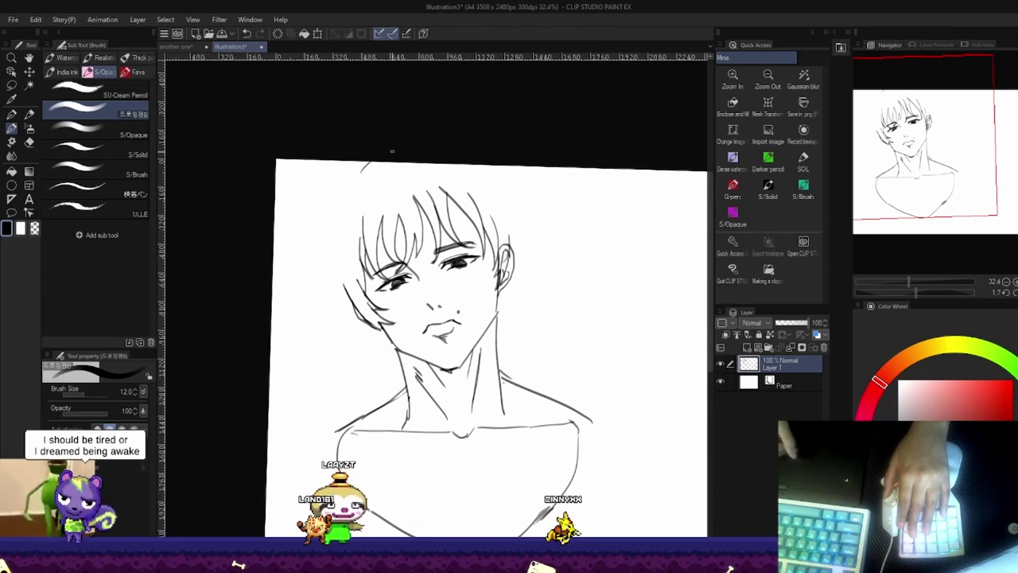
Try a rounded outer hair outline on both sides of the head with loose curved strands at the upper right.
{"action": "left_click_drag", "start_coordinate": [329, 229], "coordinate": [356, 307]}
{"action": "left_click_drag", "start_coordinate": [492, 166], "coordinate": [505, 189]}
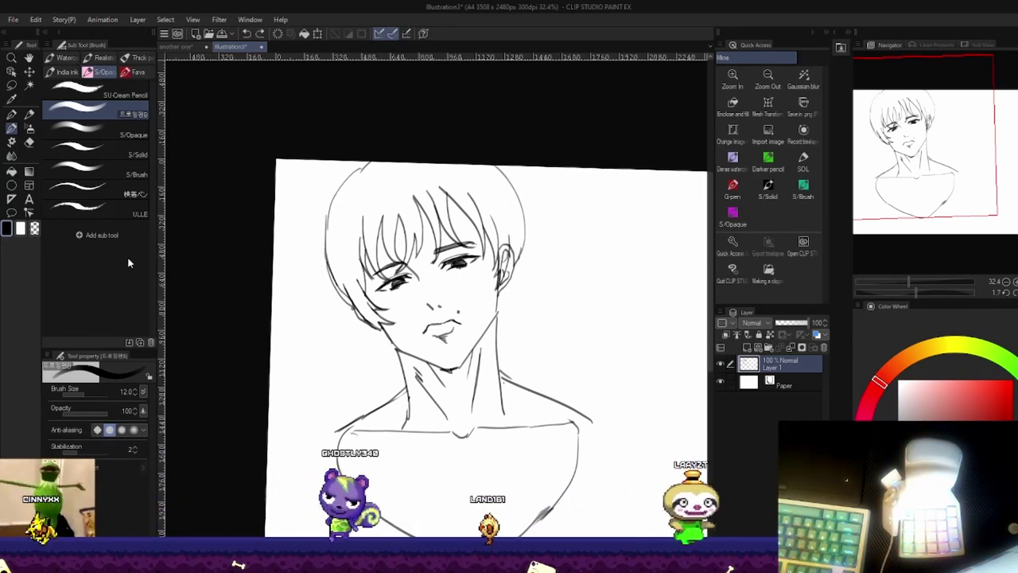
{"action": "key", "text": "space"}
{"action": "left_click_drag", "start_coordinate": [494, 102], "coordinate": [457, 90]}
{"action": "key", "text": "ctrl+z"}
{"action": "mouse_move", "coordinate": [468, 159]}
{"action": "left_mouse_down"}
{"action": "mouse_move", "coordinate": [505, 157]}
{"action": "mouse_move", "coordinate": [507, 193]}
{"action": "left_mouse_up"}
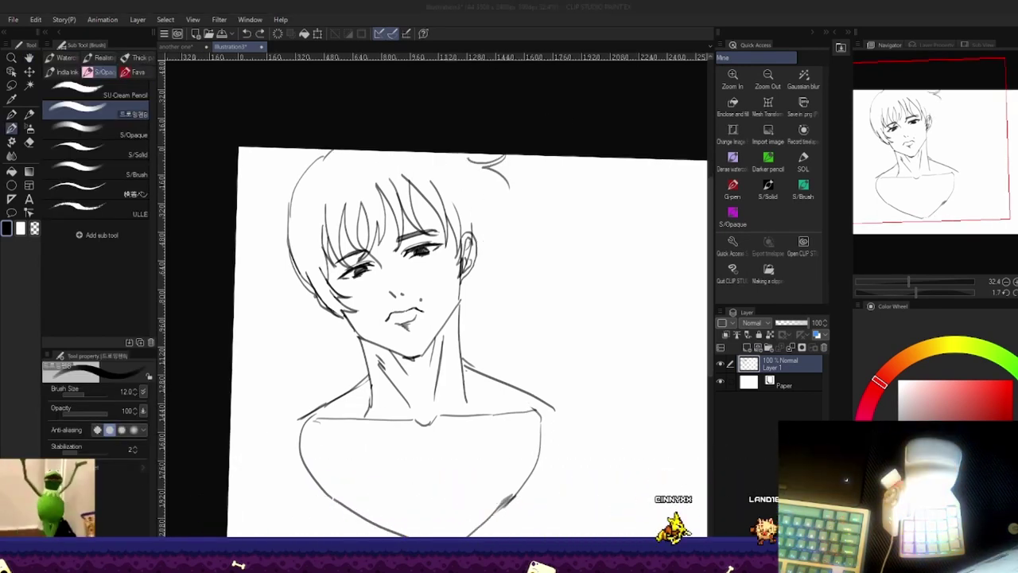
Undo the outer strokes on the right of the hair and erase the rounded outline down the left side.
{"action": "key", "text": "space"}
{"action": "left_click_drag", "start_coordinate": [592, 121], "coordinate": [607, 139]}
{"action": "key", "text": "ctrl+z"}
{"action": "key", "text": "ctrl+z"}
{"action": "key", "text": "e"}
{"action": "left_click_drag", "start_coordinate": [315, 287], "coordinate": [304, 273]}
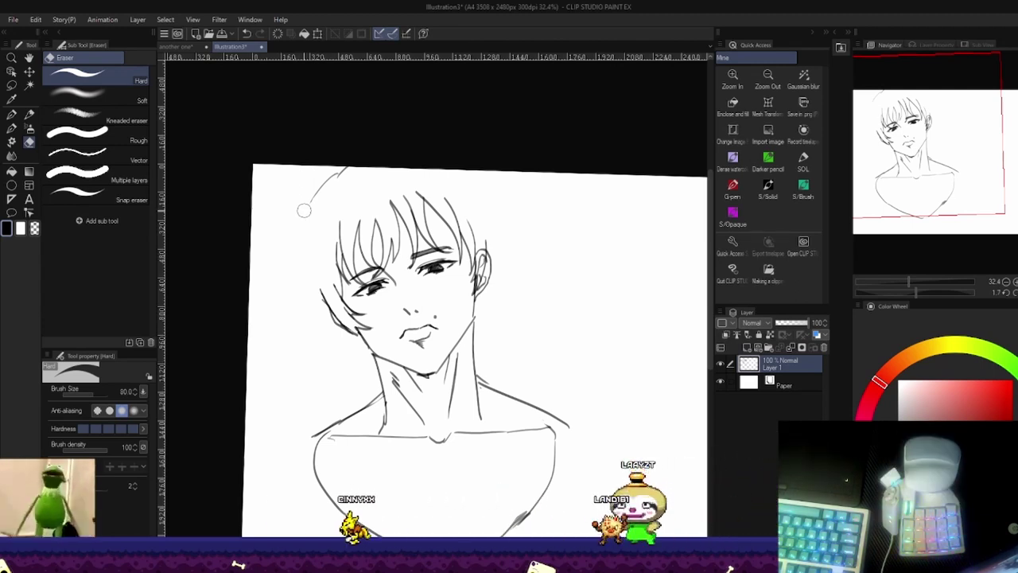
Draw spiky, layered hair tufts down the left side of the head, from the crown to the side strands.
{"action": "key", "text": "space"}
{"action": "left_click_drag", "start_coordinate": [446, 181], "coordinate": [450, 173]}
{"action": "key", "text": "b"}
{"action": "left_click_drag", "start_coordinate": [315, 197], "coordinate": [280, 206]}
{"action": "mouse_move", "coordinate": [280, 206]}
{"action": "left_mouse_down"}
{"action": "mouse_move", "coordinate": [308, 213]}
{"action": "mouse_move", "coordinate": [290, 231]}
{"action": "left_mouse_up"}
{"action": "mouse_move", "coordinate": [290, 232]}
{"action": "left_mouse_down"}
{"action": "mouse_move", "coordinate": [311, 234]}
{"action": "mouse_move", "coordinate": [295, 278]}
{"action": "mouse_move", "coordinate": [340, 317]}
{"action": "left_mouse_up"}
{"action": "key", "text": "e"}
{"action": "mouse_move", "coordinate": [338, 171]}
{"action": "left_mouse_down"}
{"action": "mouse_move", "coordinate": [308, 202]}
{"action": "mouse_move", "coordinate": [335, 173]}
{"action": "left_mouse_up"}
{"action": "key", "text": "b"}
{"action": "left_click_drag", "start_coordinate": [305, 192], "coordinate": [337, 180]}
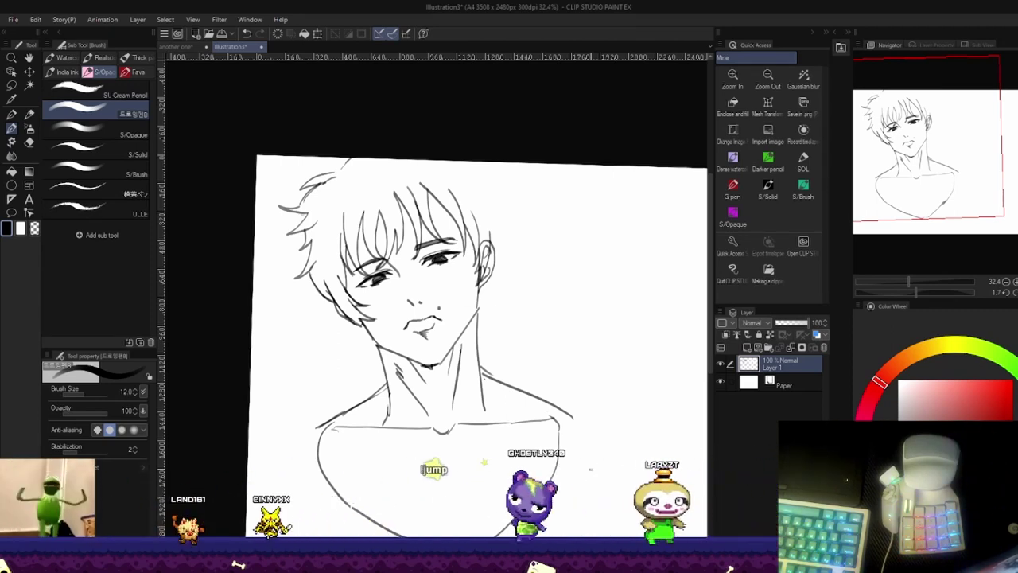
Draw layered hair tufts above and over the right ear, and add pointed nape strands on both sides of the neck.
{"action": "left_click_drag", "start_coordinate": [388, 297], "coordinate": [438, 333]}
{"action": "key", "text": "b"}
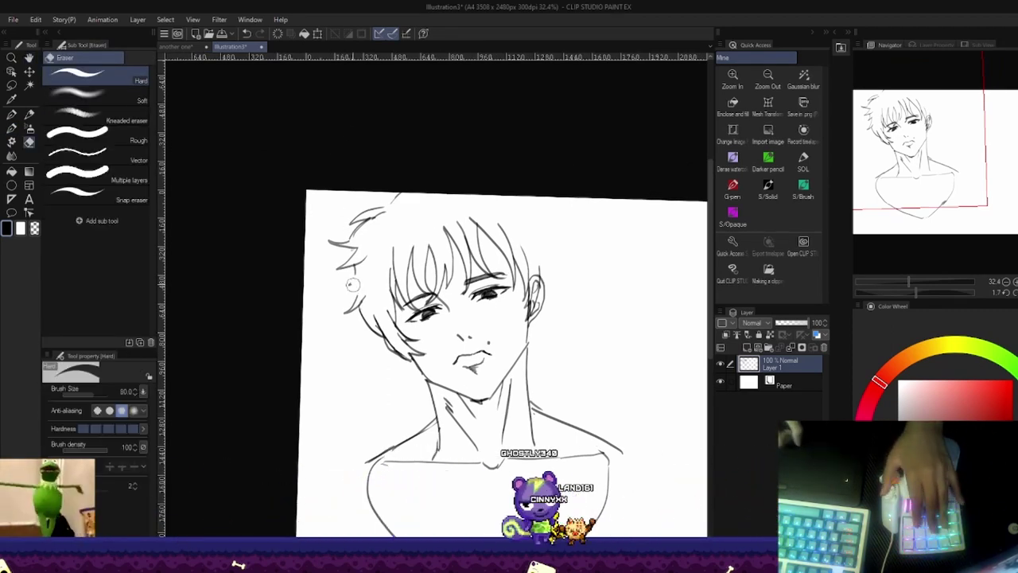
{"action": "left_click_drag", "start_coordinate": [518, 238], "coordinate": [552, 248]}
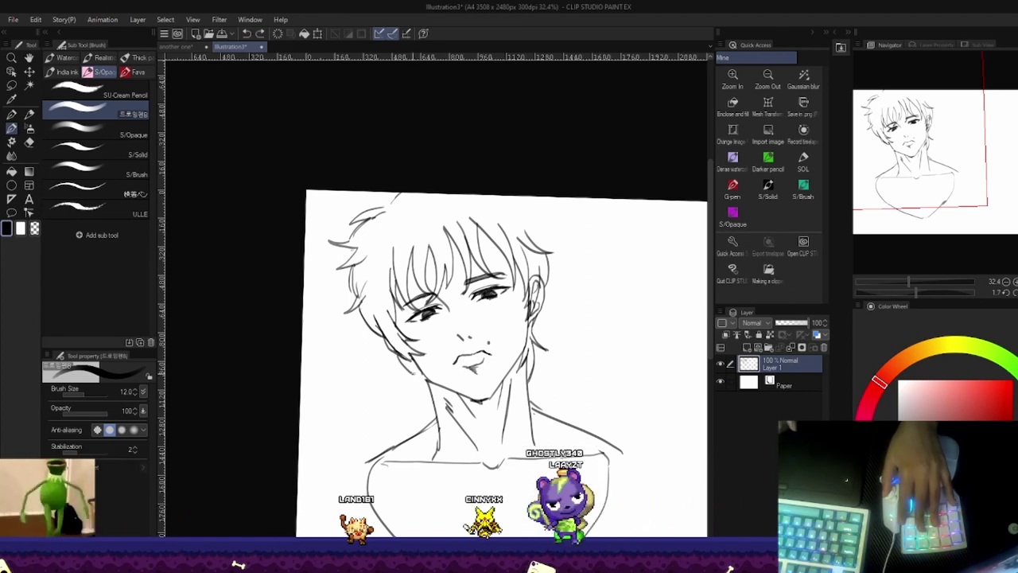
{"action": "key", "text": "space"}
{"action": "left_click_drag", "start_coordinate": [508, 148], "coordinate": [422, 169]}
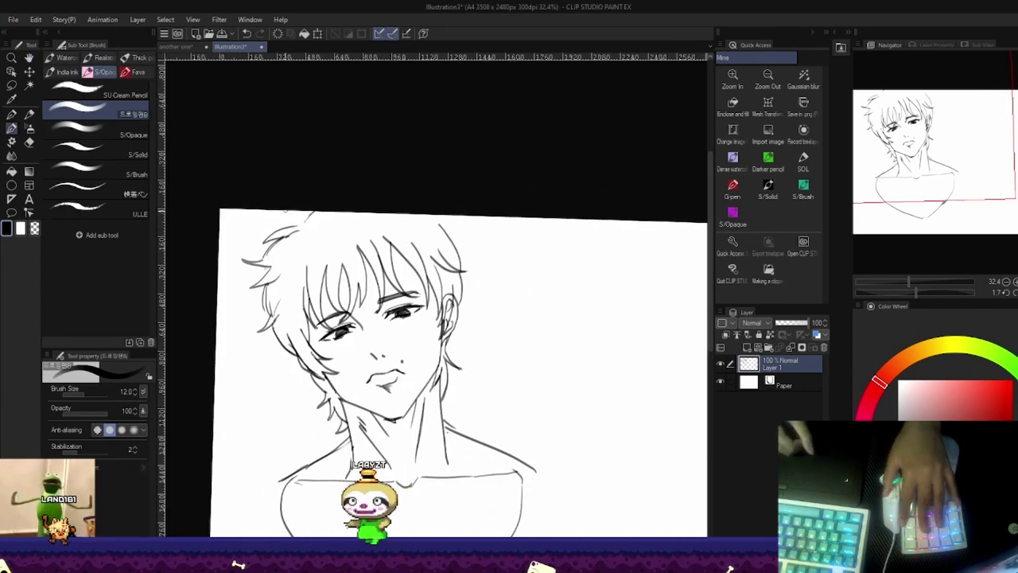
Extend the crown outline up to the canvas edge and add a spiky tuft at the upper right of the hair.
{"action": "key", "text": "e"}
{"action": "key", "text": "p"}
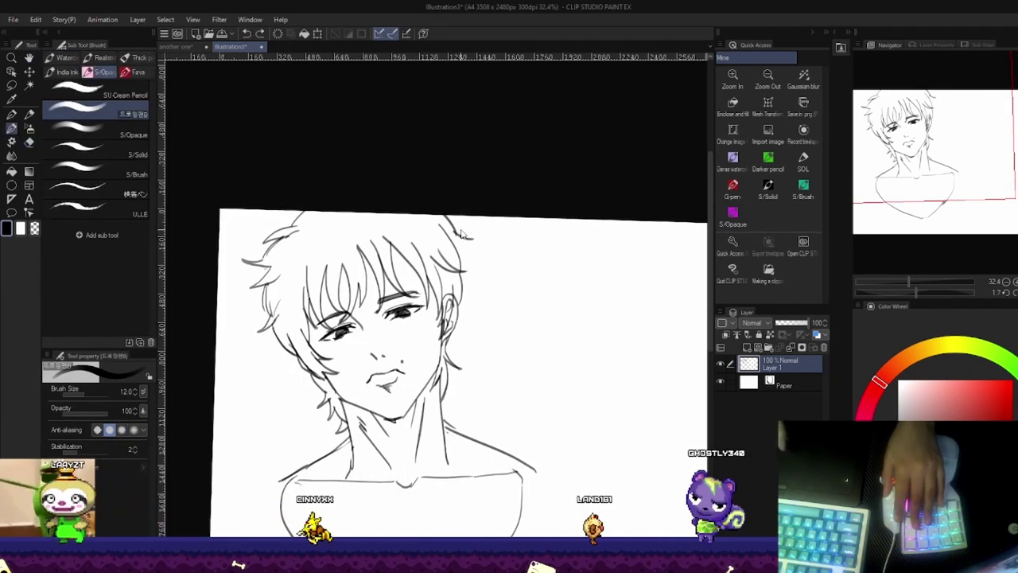
{"action": "key", "text": "space"}
{"action": "mouse_move", "coordinate": [415, 177]}
{"action": "left_mouse_down"}
{"action": "mouse_move", "coordinate": [448, 168]}
{"action": "mouse_move", "coordinate": [459, 125]}
{"action": "left_mouse_up"}
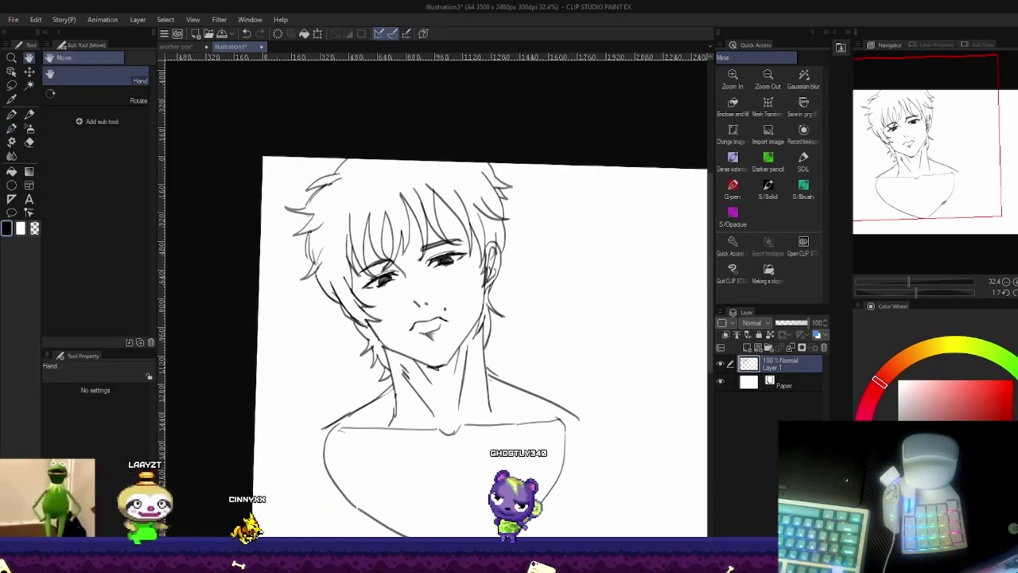
Straighten the canvas rotation, erase the part of the right ear covered by hair, and rework the collarbone notch.
{"action": "left_click_drag", "start_coordinate": [353, 196], "coordinate": [368, 180]}
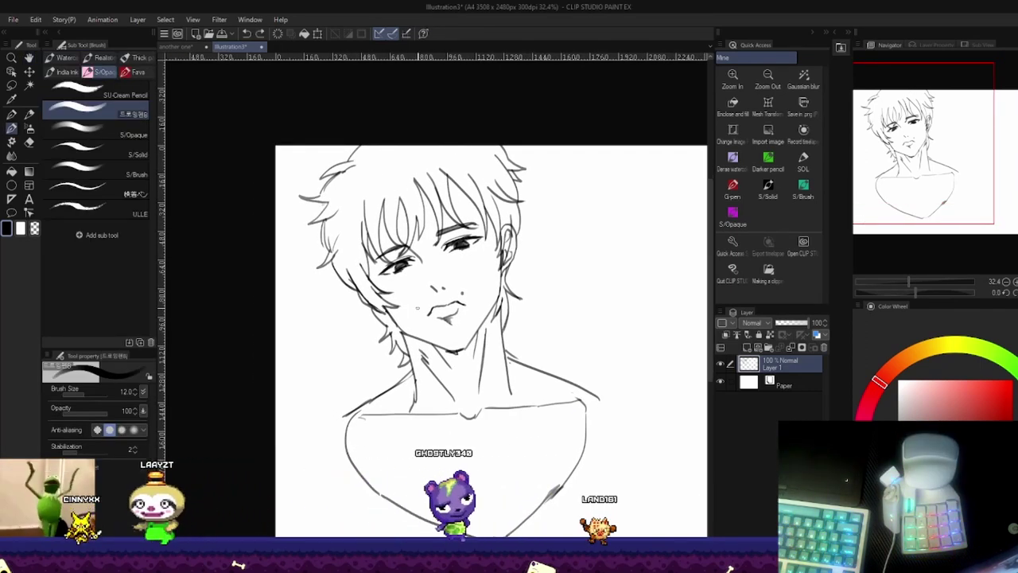
{"action": "left_click_drag", "start_coordinate": [472, 246], "coordinate": [411, 238]}
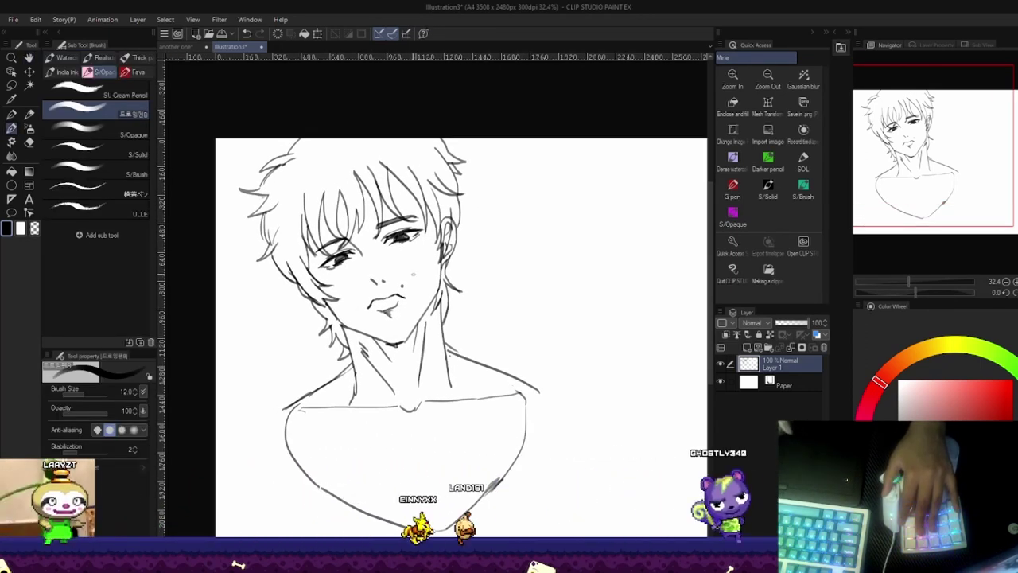
{"action": "key", "text": "e"}
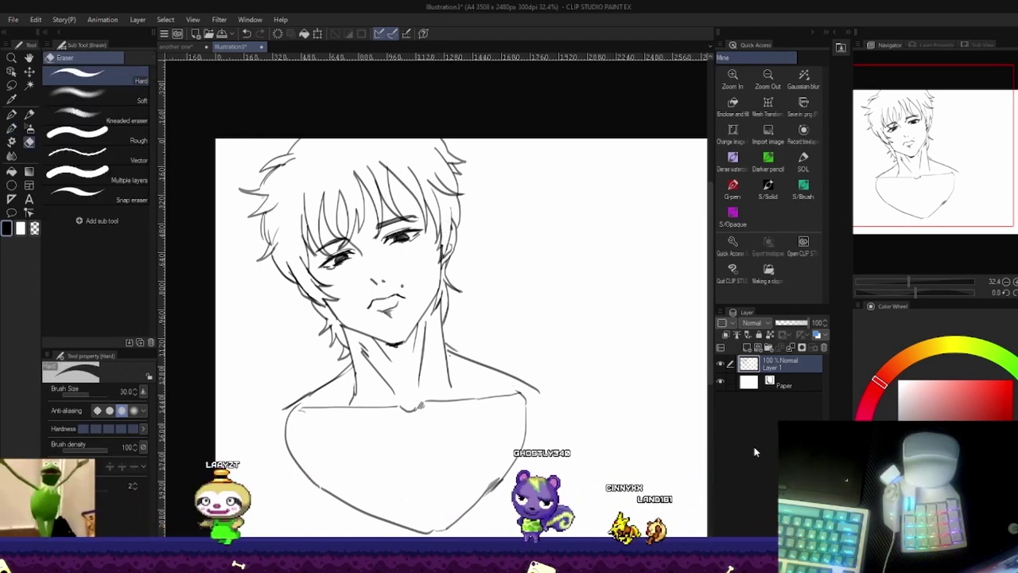
Replace the straight upper chest line with two curves meeting at the collarbone notch, and sketch centre strokes down the chest.
{"action": "left_click_drag", "start_coordinate": [397, 305], "coordinate": [459, 272]}
{"action": "left_click_drag", "start_coordinate": [579, 362], "coordinate": [489, 370]}
{"action": "mouse_move", "coordinate": [466, 375]}
{"action": "left_mouse_down"}
{"action": "mouse_move", "coordinate": [364, 377]}
{"action": "mouse_move", "coordinate": [576, 342]}
{"action": "mouse_move", "coordinate": [365, 368]}
{"action": "left_mouse_up"}
{"action": "key", "text": "b"}
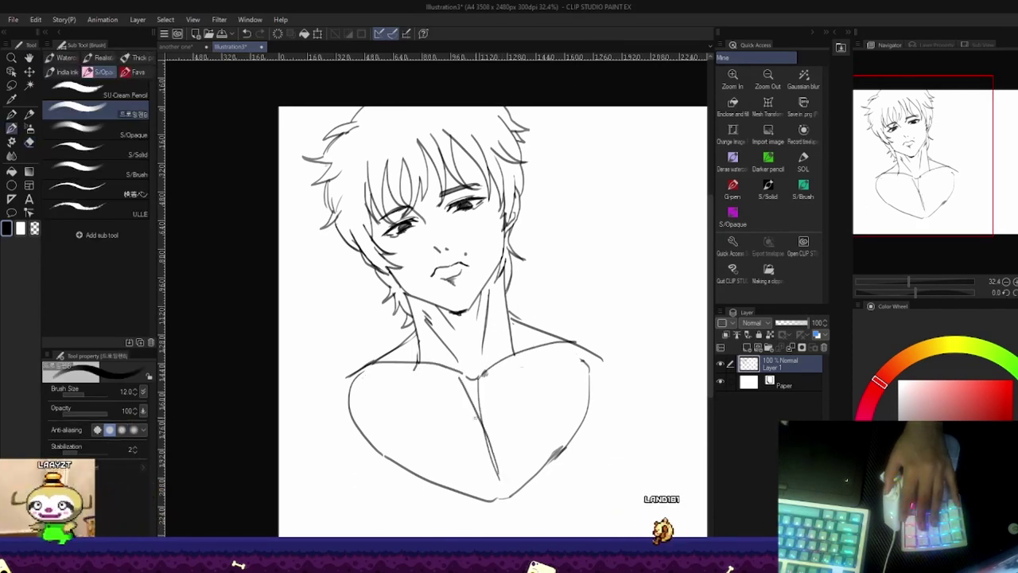
Erase the long centre strokes on the chest and leave a short crease at its lower point.
{"action": "left_click_drag", "start_coordinate": [489, 481], "coordinate": [497, 498]}
{"action": "left_click_drag", "start_coordinate": [420, 379], "coordinate": [400, 388]}
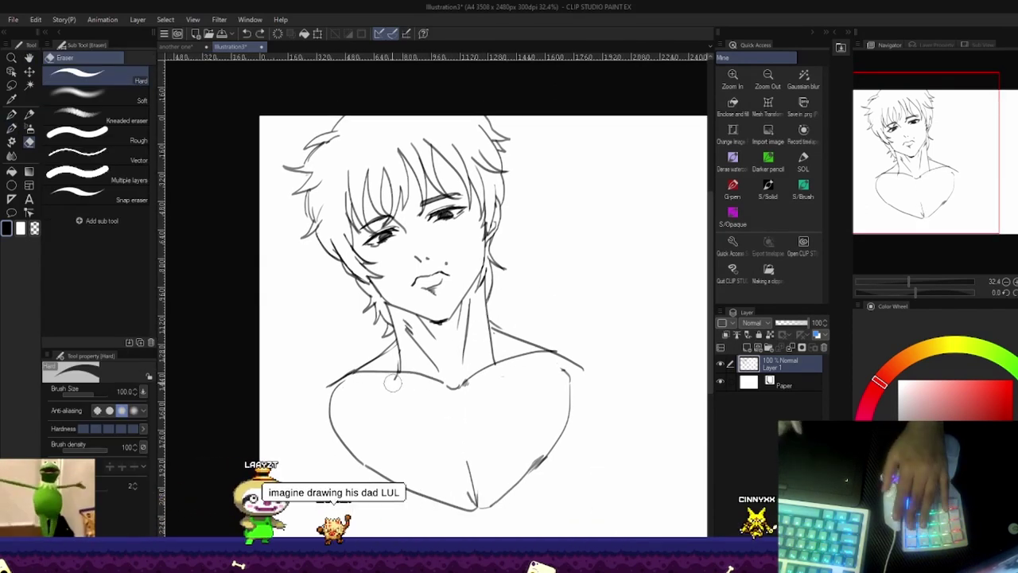
{"action": "scroll", "coordinate": [390, 359], "scroll_direction": "down", "scroll_amount": 3}
{"action": "key", "text": "h"}
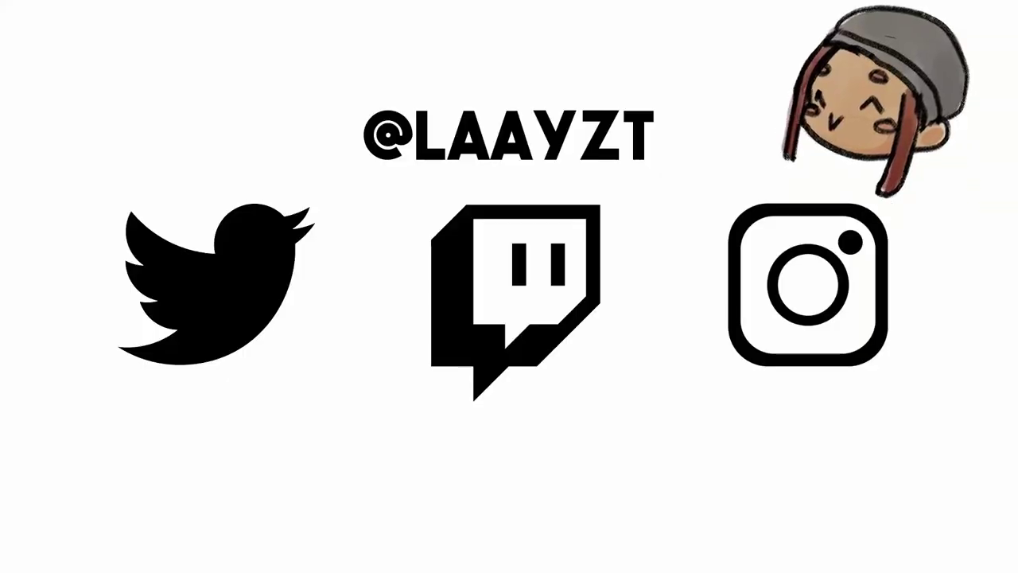